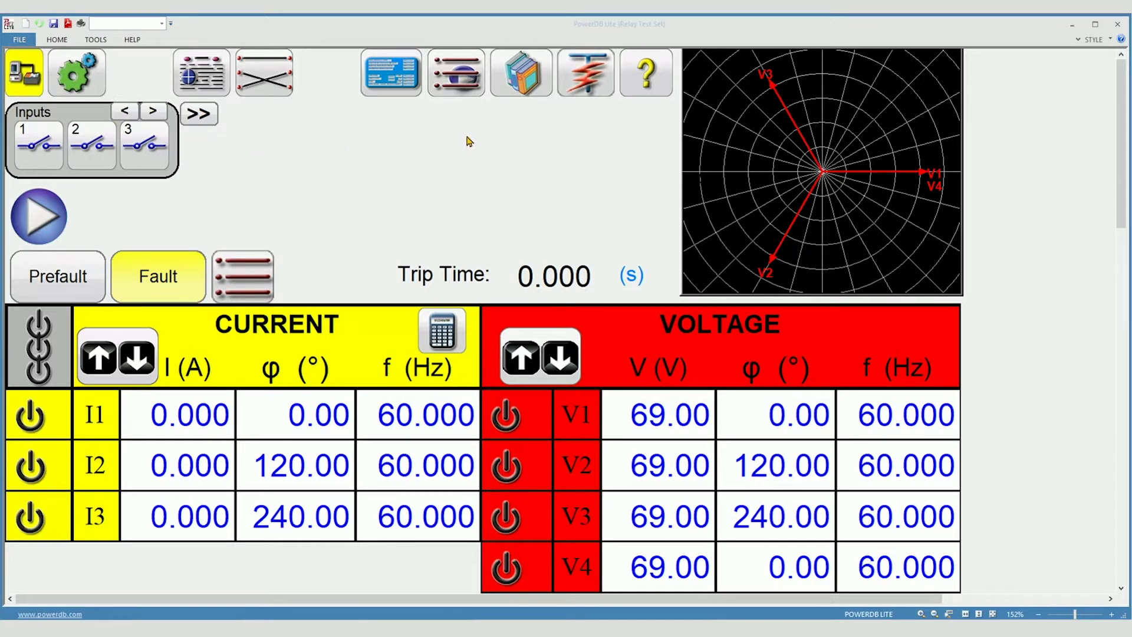
# Load the Differential Transformer test for the 115/13.8 kV, 20 MVA YY0 transformer
pyautogui.click(466, 83)
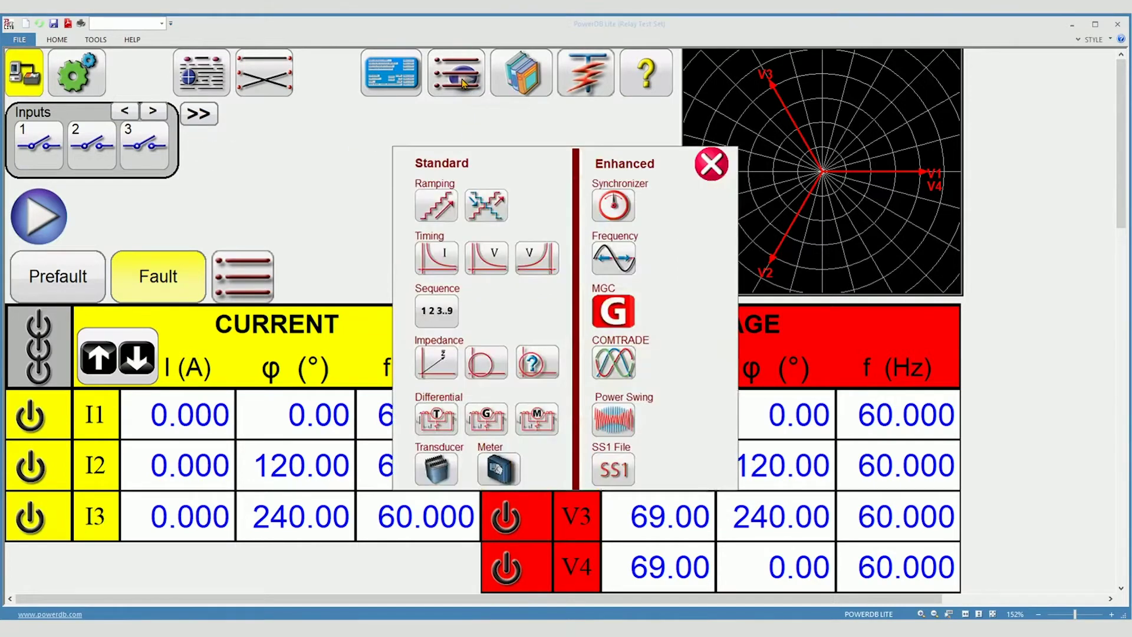
pyautogui.click(439, 417)
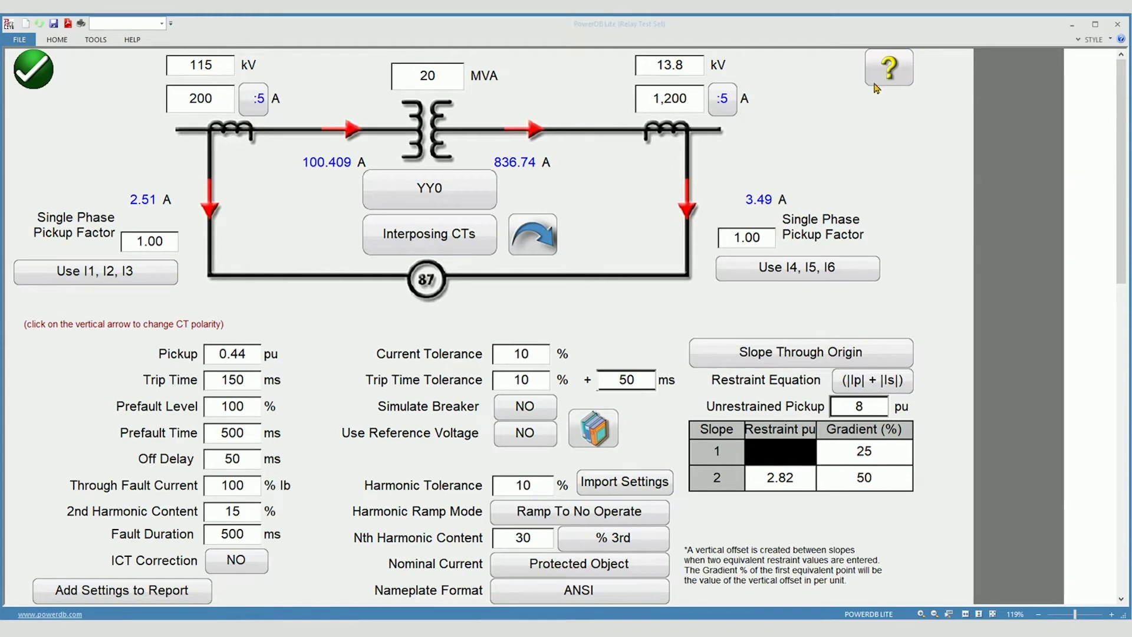
pyautogui.click(888, 71)
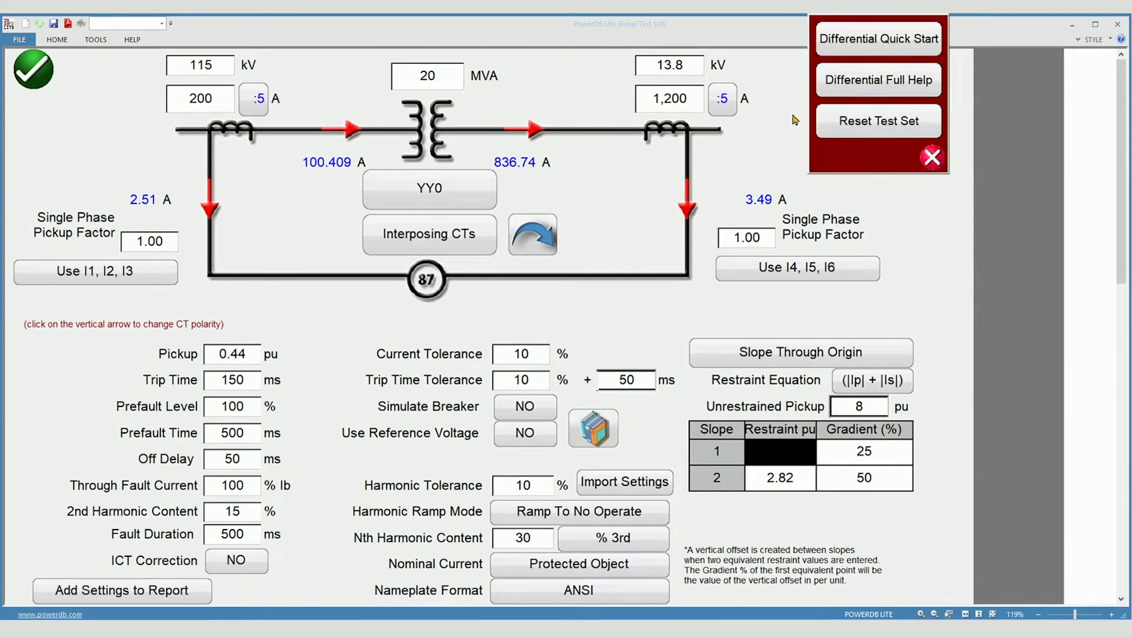
# Scroll through the Differential Full Help and close it
pyautogui.click(856, 56)
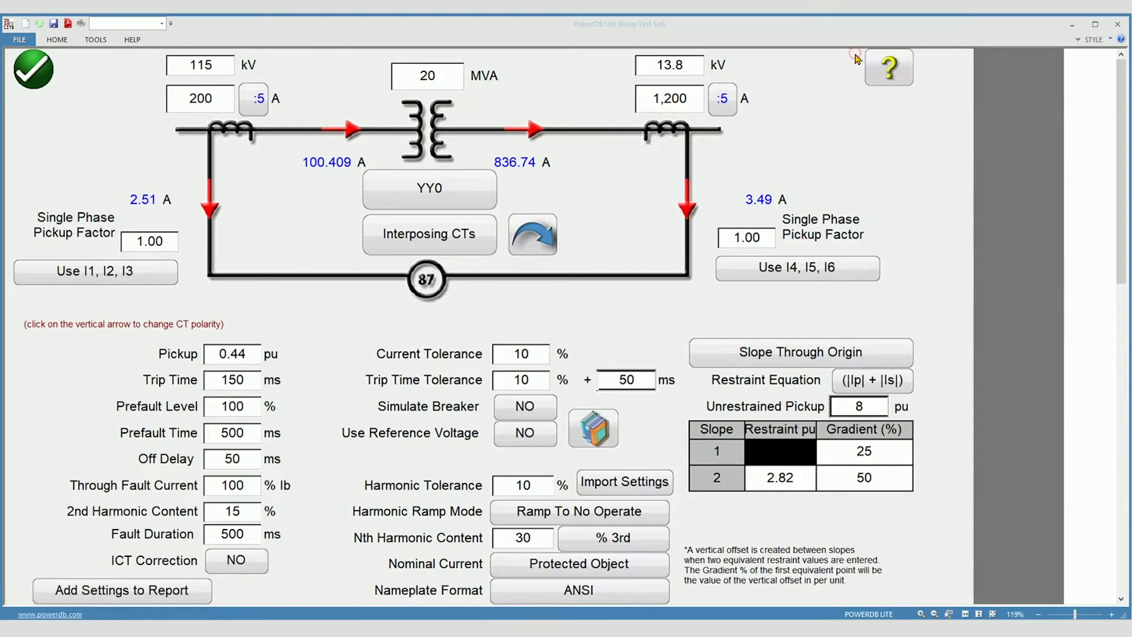
pyautogui.scroll(-12, 751, 305)
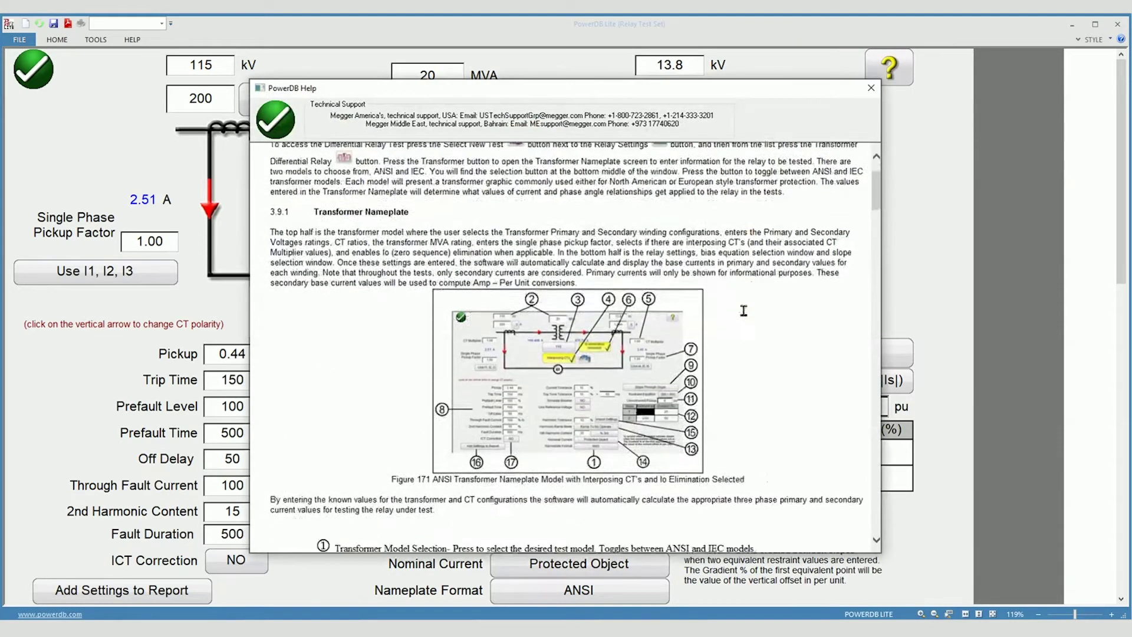
pyautogui.scroll(-4, 745, 316)
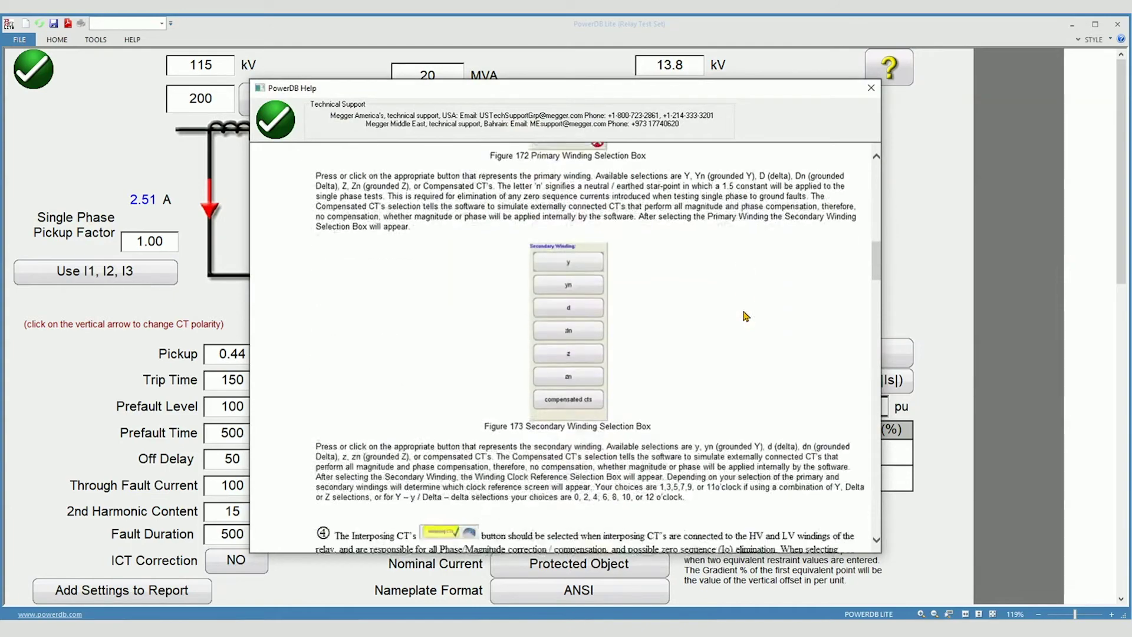
pyautogui.click(870, 89)
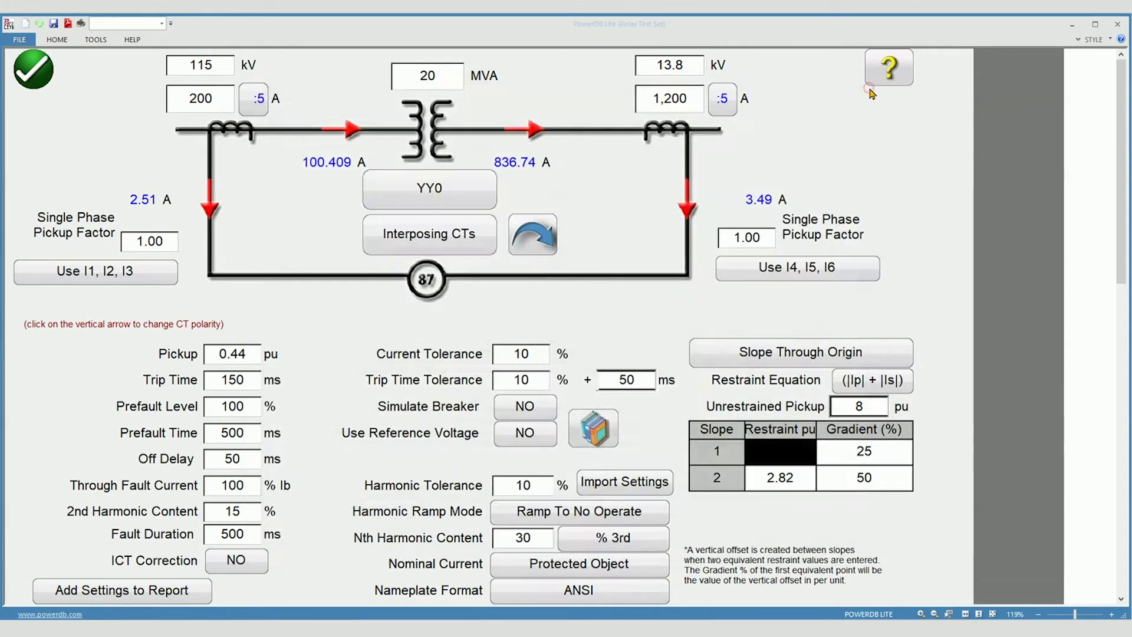
# Review the full help once more, then switch the nameplate to IEC format
pyautogui.click(885, 77)
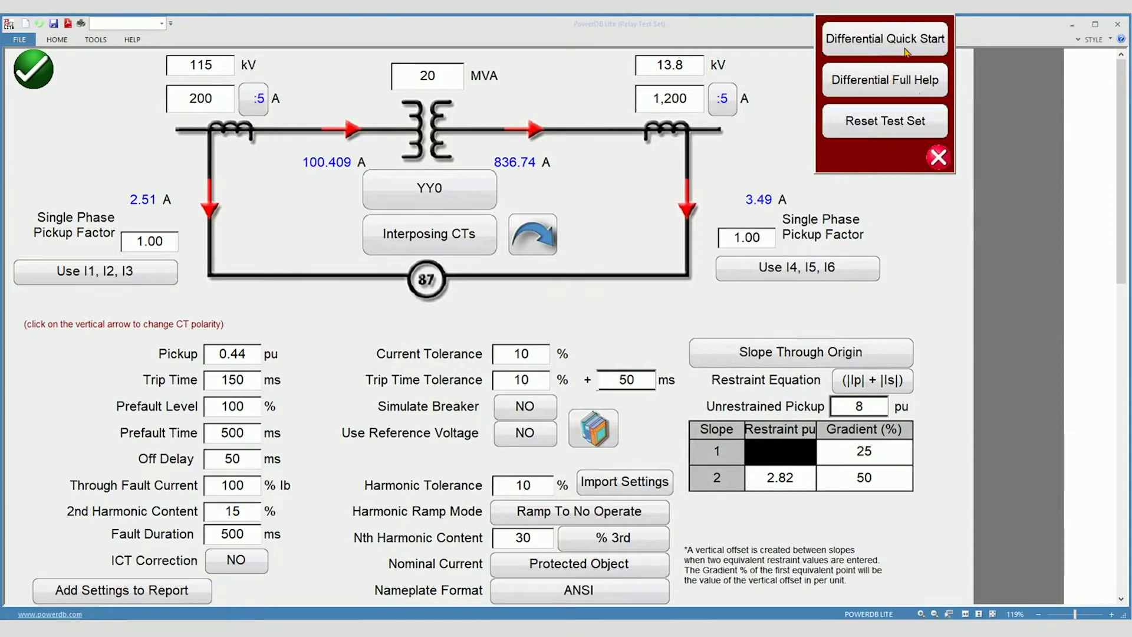
pyautogui.click(888, 83)
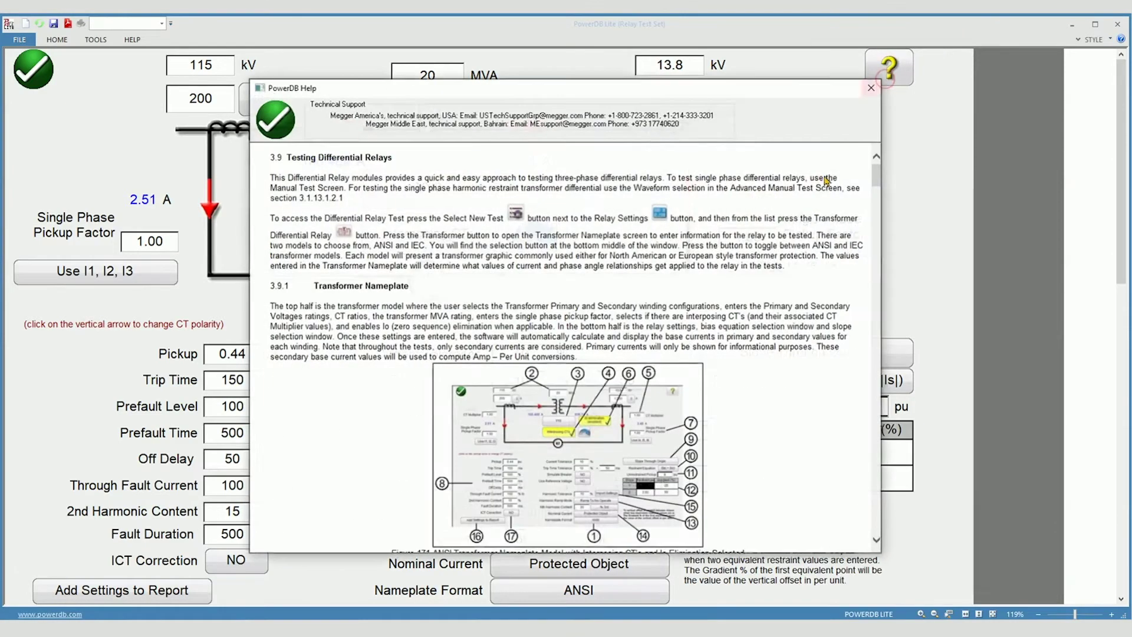
pyautogui.moveTo(875, 176); pyautogui.dragTo(876, 448)
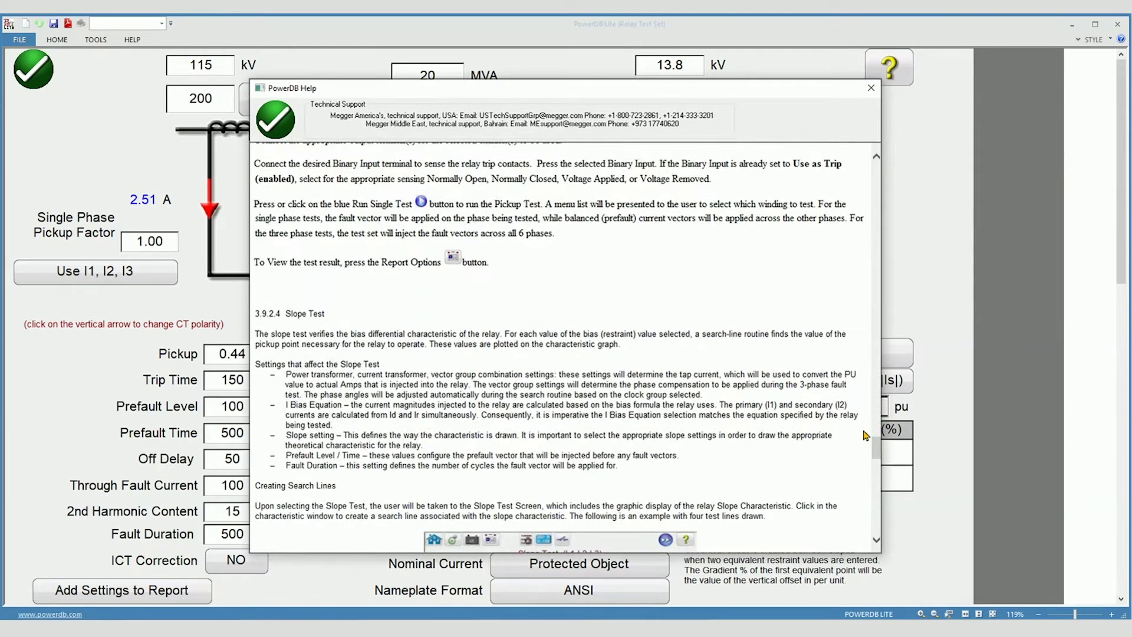
pyautogui.click(871, 87)
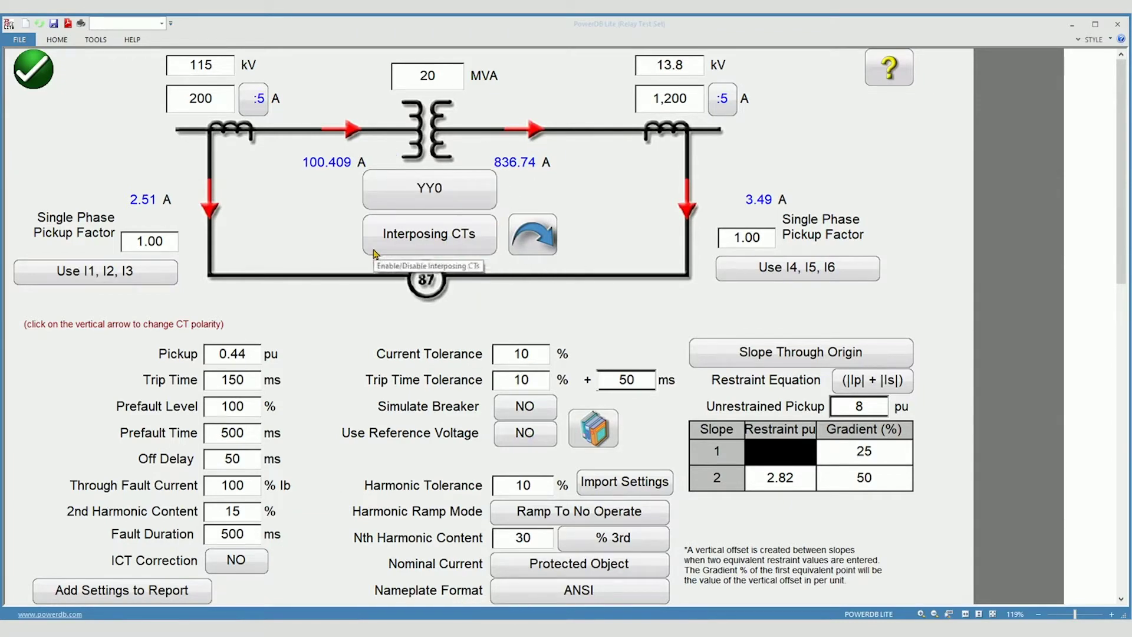
pyautogui.click(574, 590)
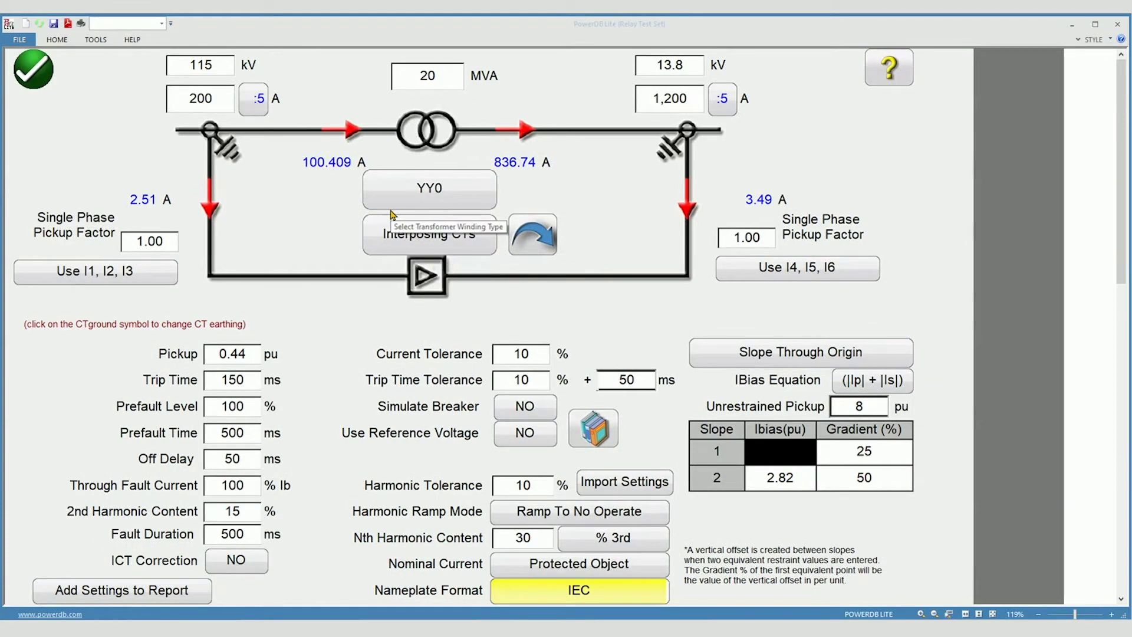
# Return the nameplate to ANSI format and show the primary winding choices
pyautogui.click(577, 590)
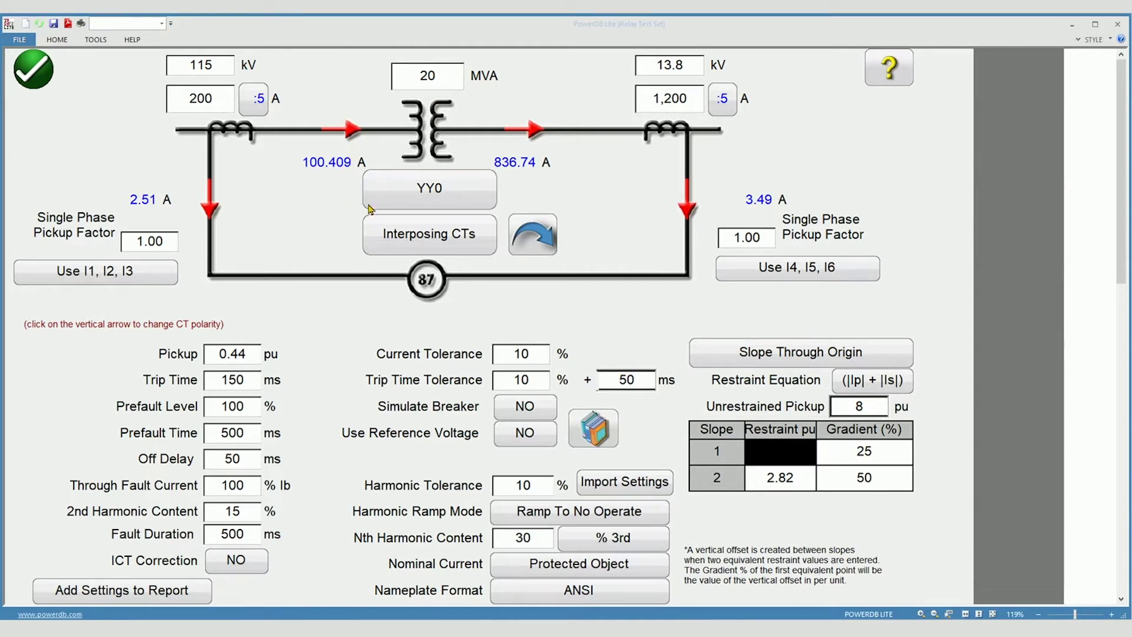
pyautogui.click(405, 196)
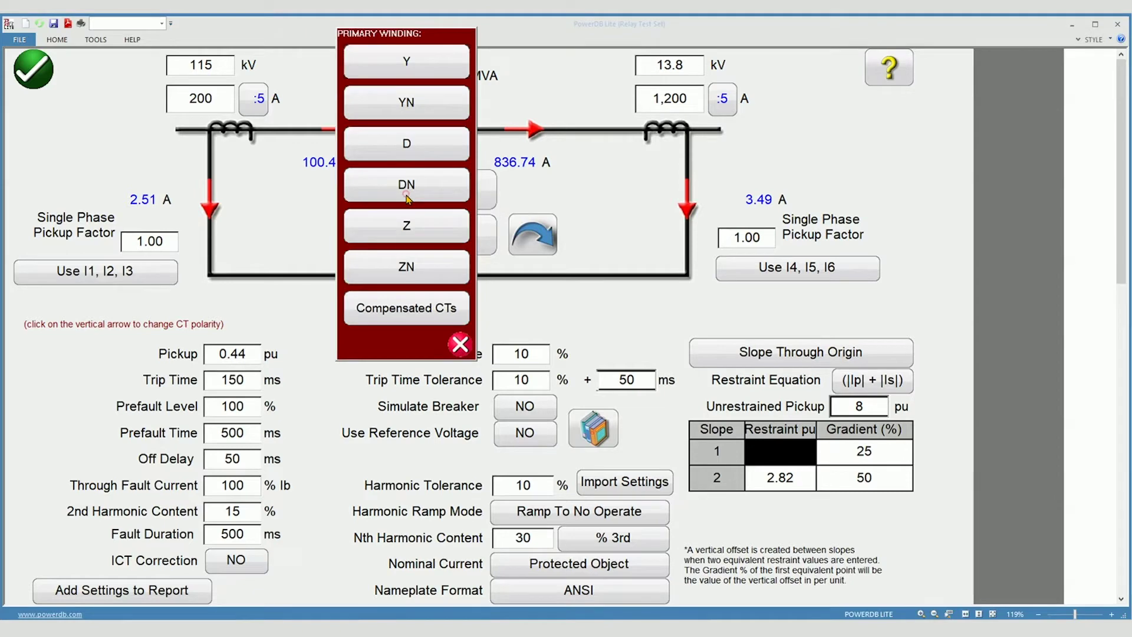
# Change the winding to D primary, yn secondary, clock 1 (DYn1), and accept the 1.73 pickup notice
pyautogui.click(415, 147)
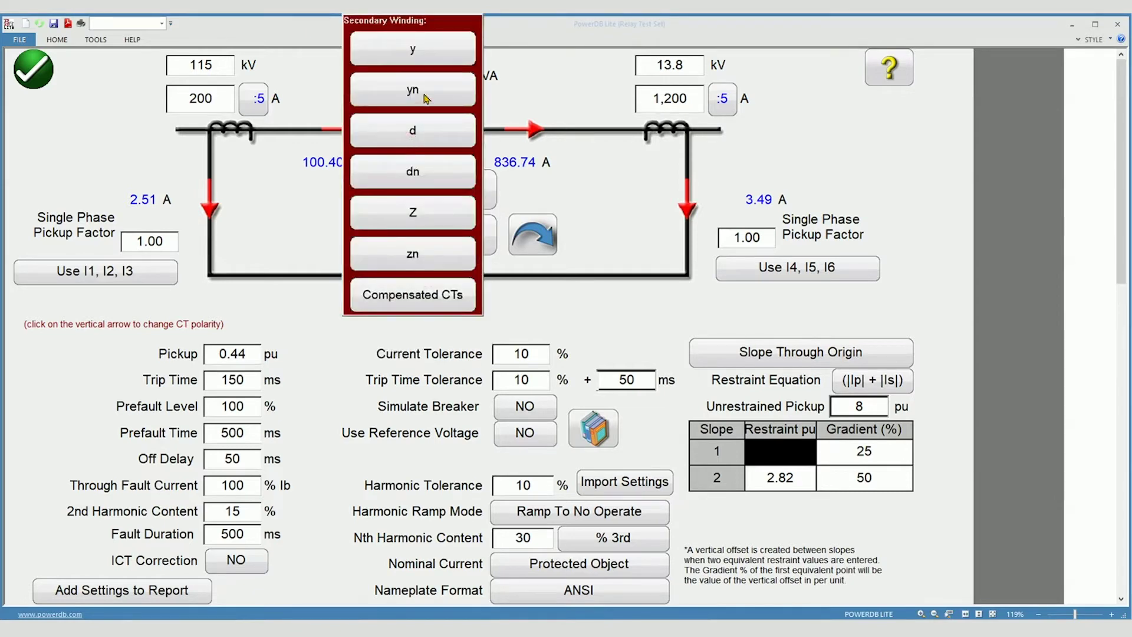
pyautogui.click(425, 98)
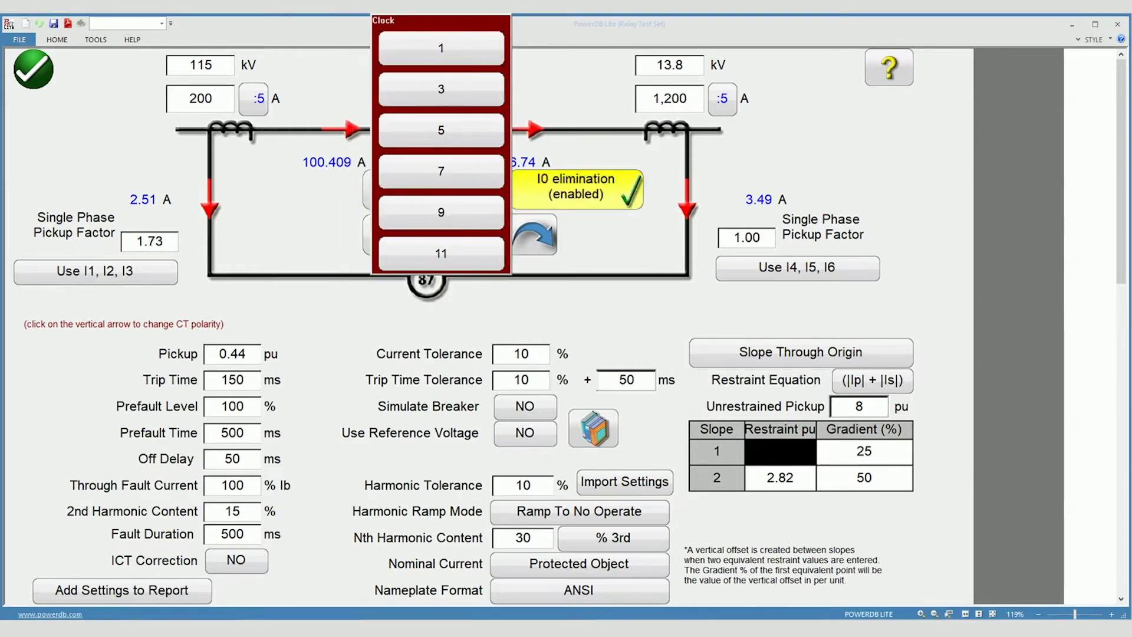
pyautogui.click(447, 57)
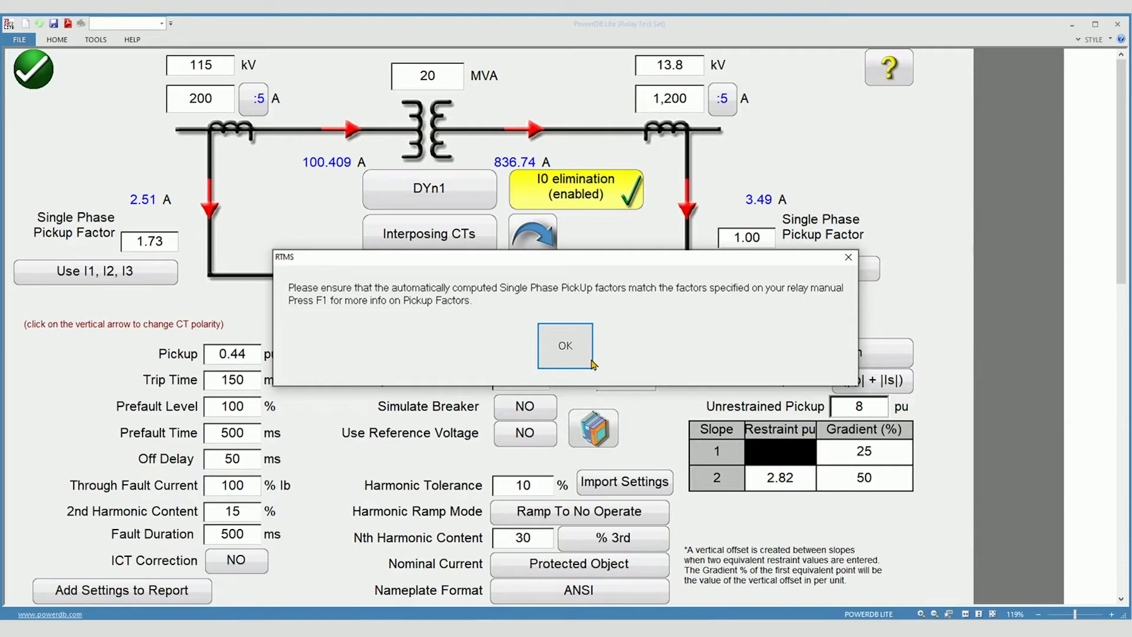
pyautogui.click(565, 353)
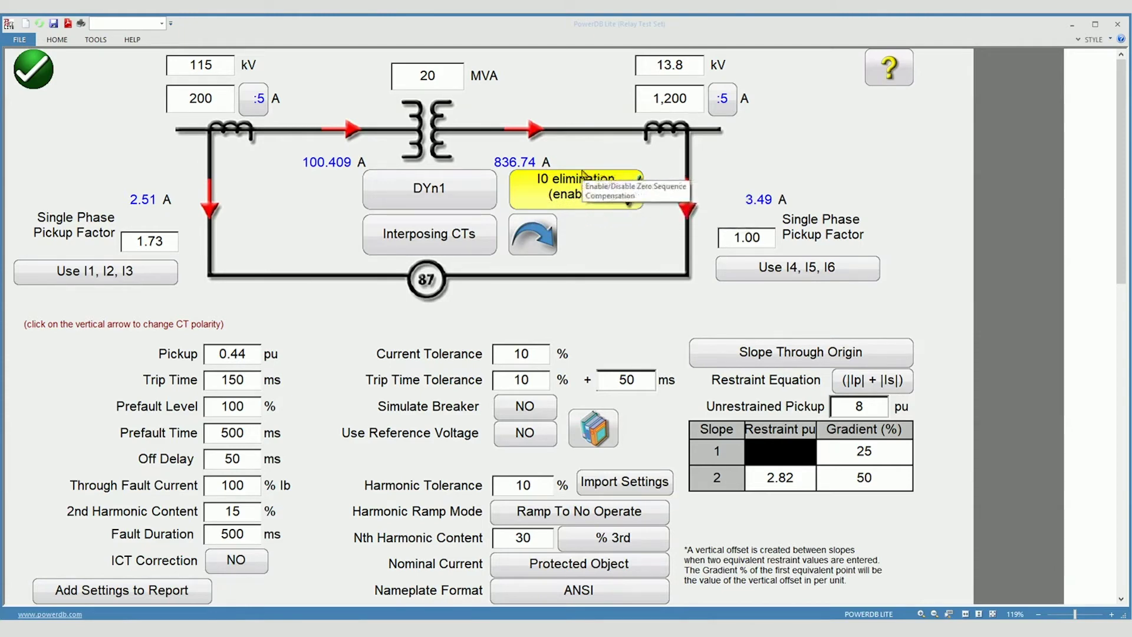
pyautogui.click(568, 195)
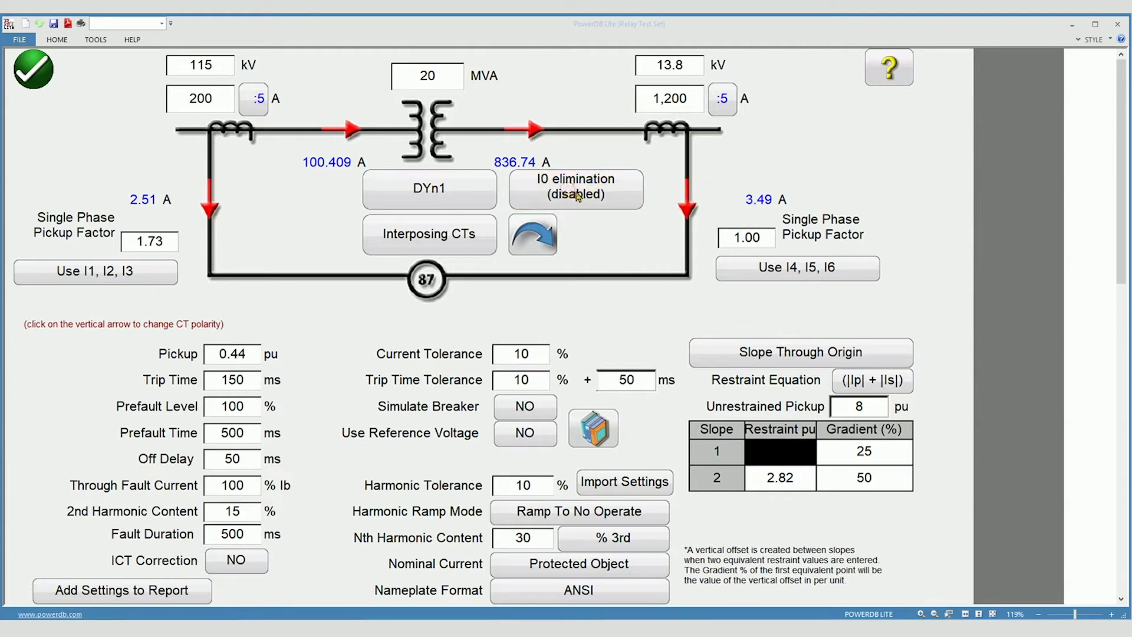
pyautogui.click(594, 195)
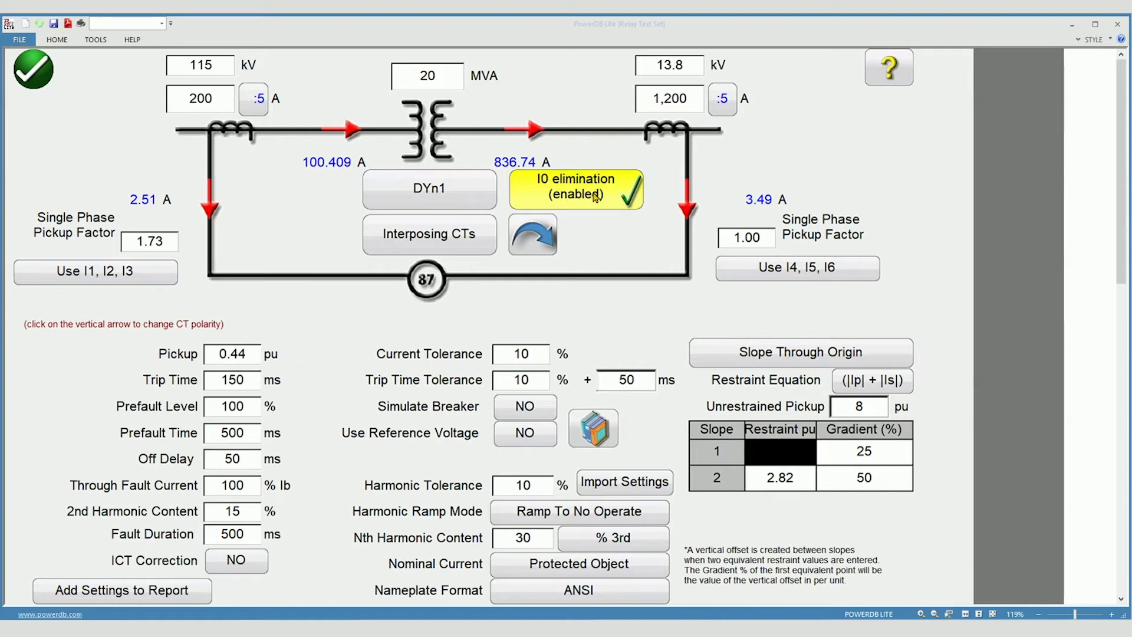
pyautogui.click(437, 240)
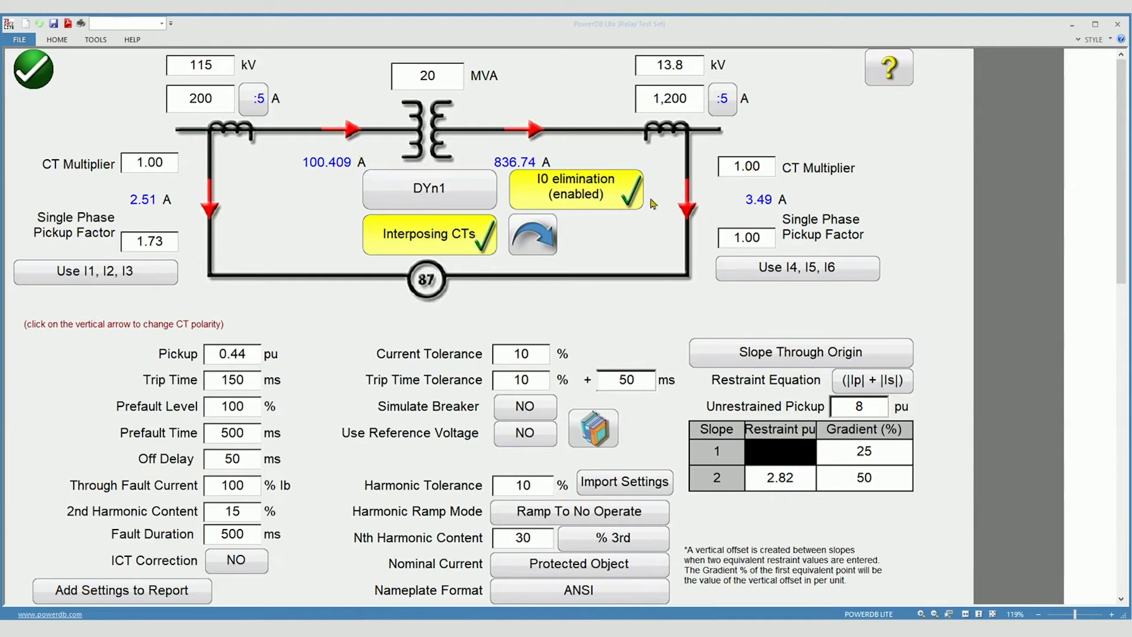
pyautogui.click(439, 239)
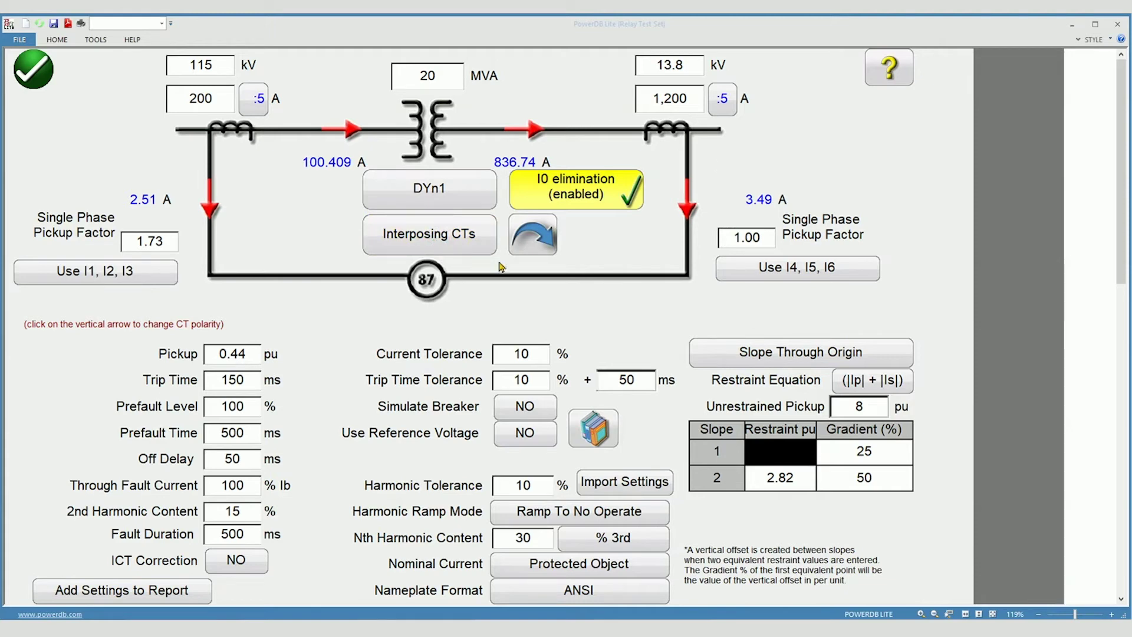
pyautogui.click(537, 245)
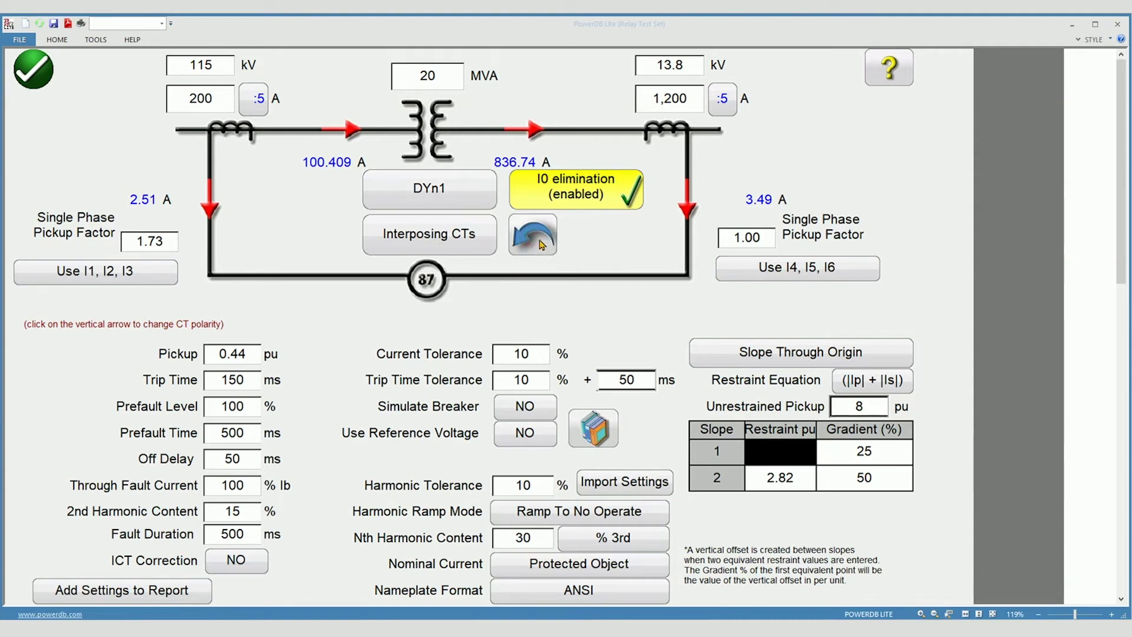
pyautogui.click(538, 237)
pyautogui.click(539, 241)
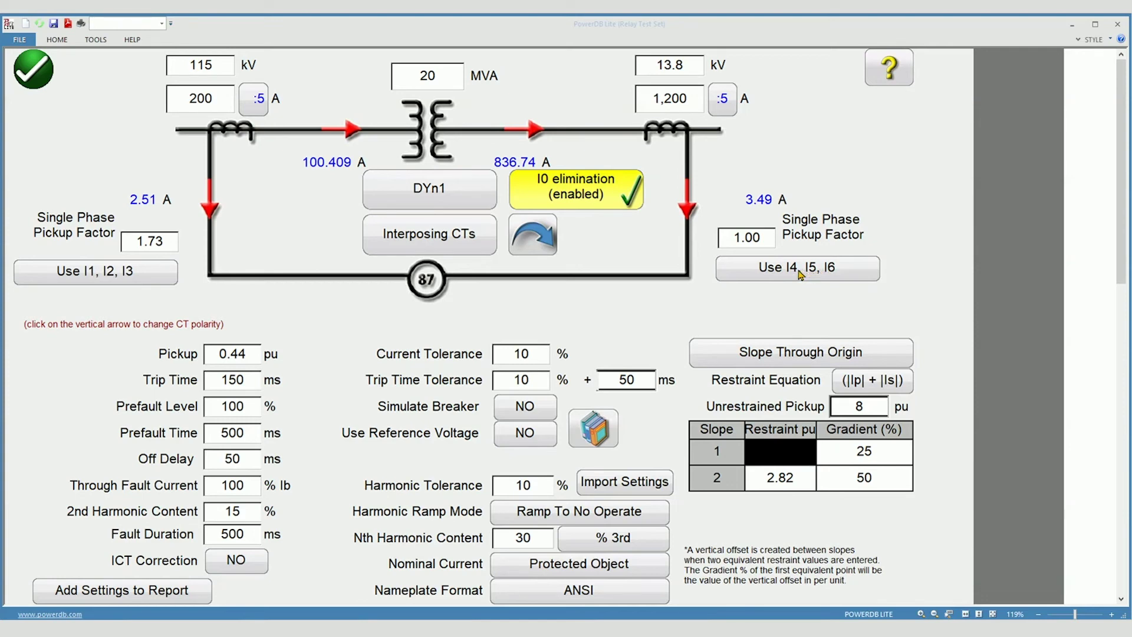
# Swap the current channels between sides twice, ending on I1–I3 primary and I4–I6 secondary
pyautogui.click(797, 273)
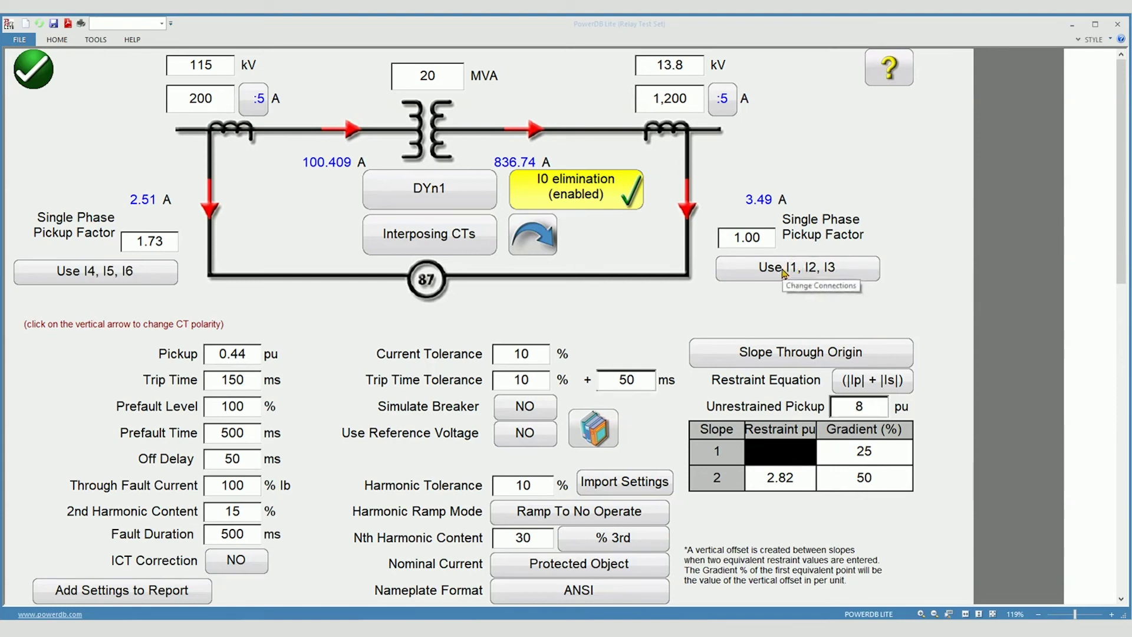
pyautogui.click(786, 278)
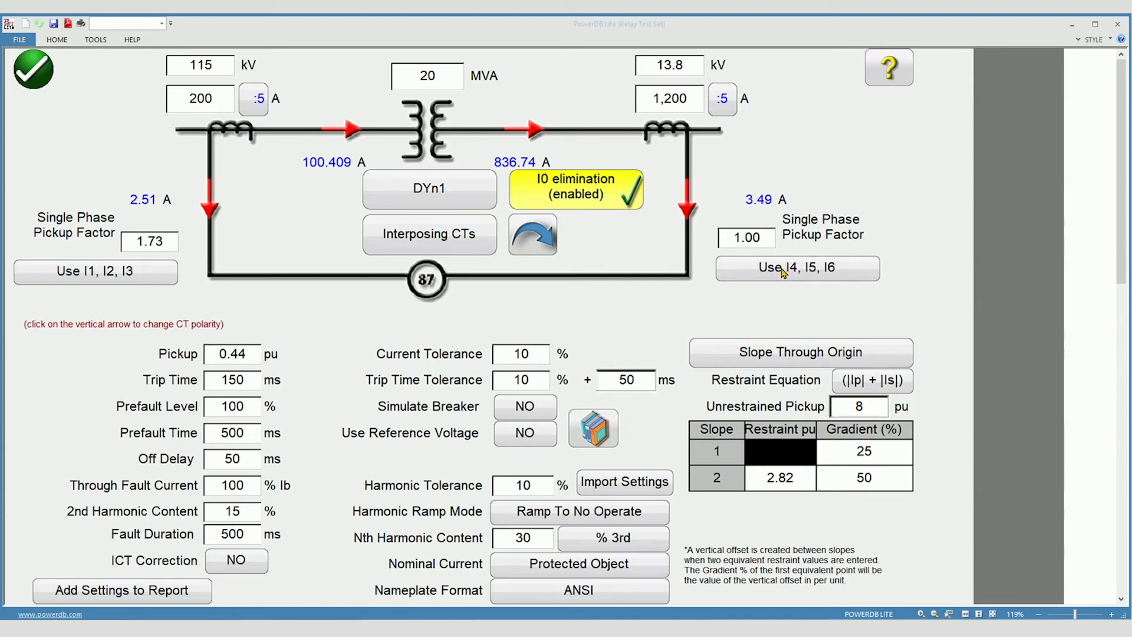
pyautogui.click(783, 272)
pyautogui.click(782, 270)
# Reverse and restore the primary CT polarity, then reverse the secondary CT polarity
pyautogui.click(211, 214)
pyautogui.click(210, 196)
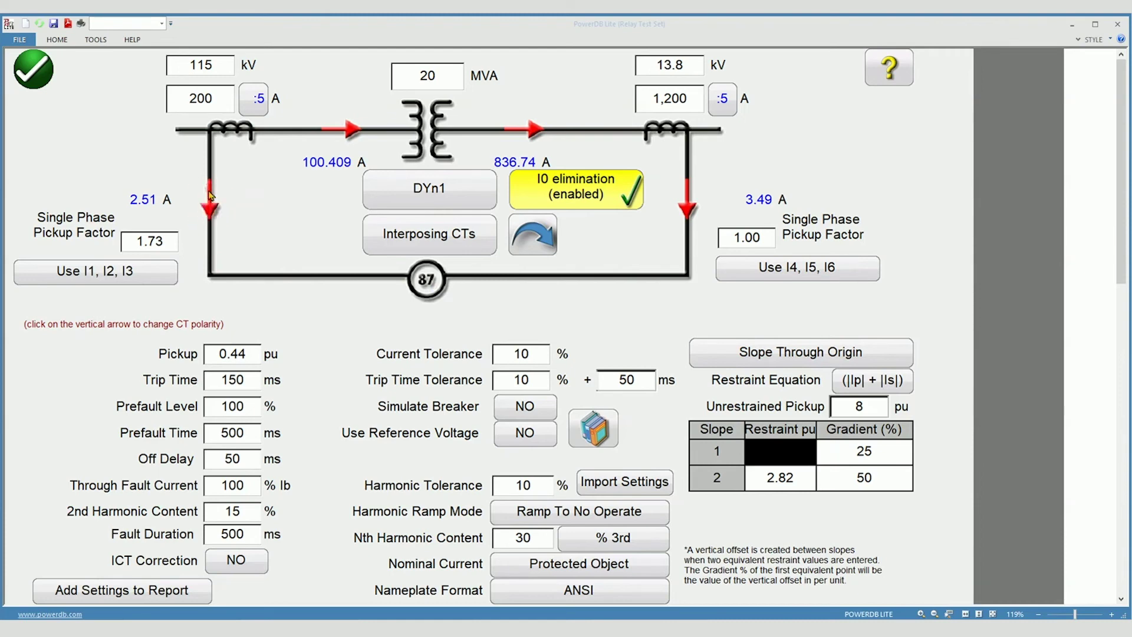
pyautogui.click(688, 203)
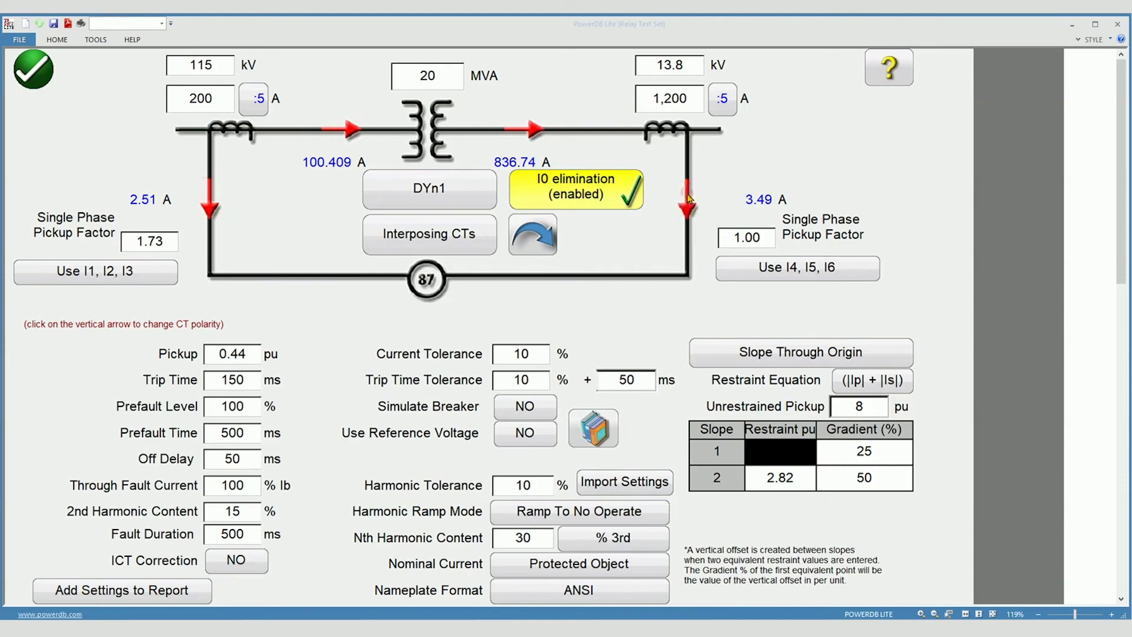